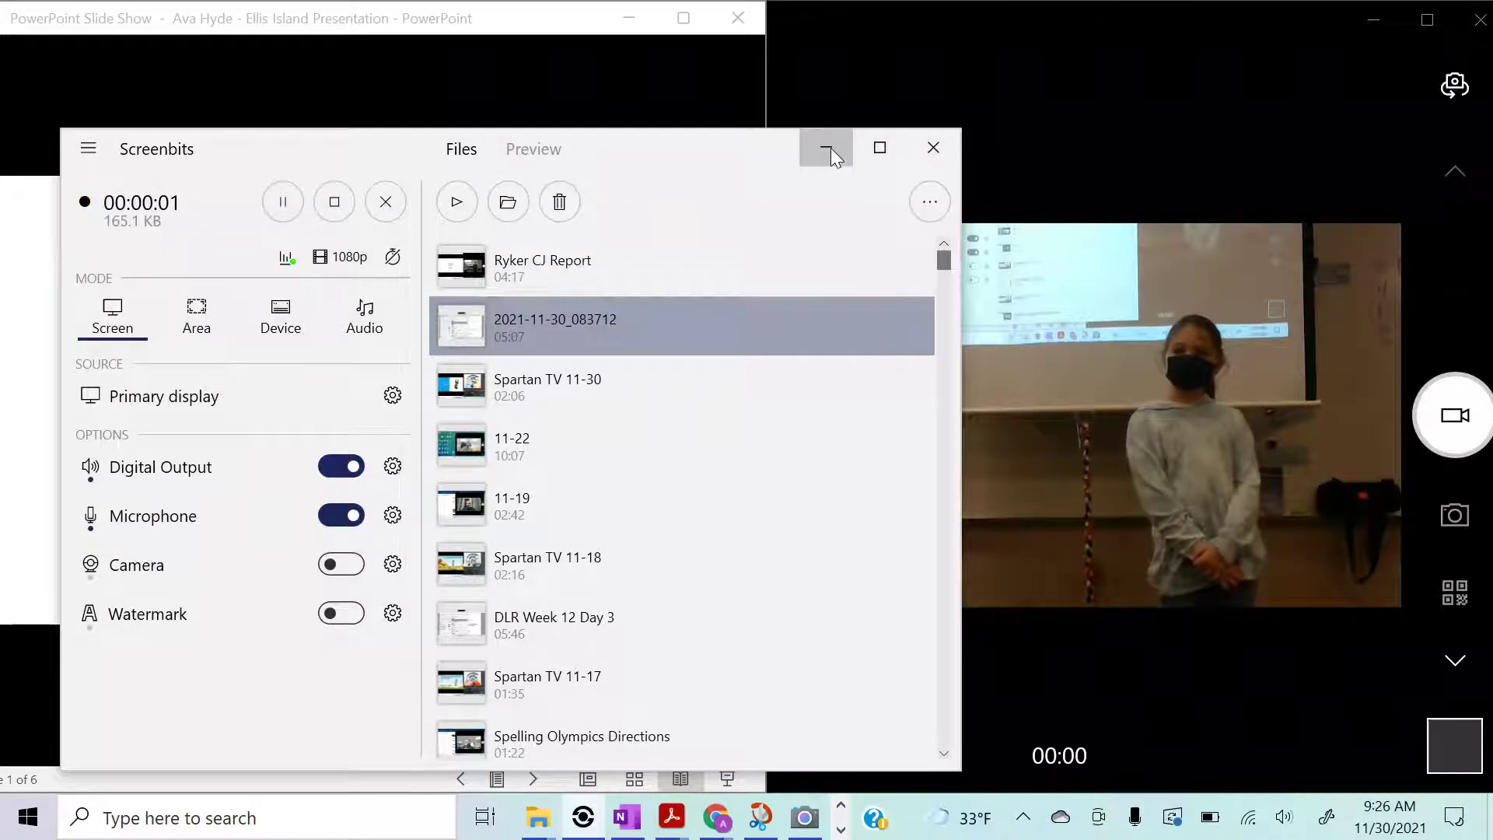
Minimize the Screenbits recorder and advance the Ellis Island show to slide 3 on station two.
left_click(831, 148)
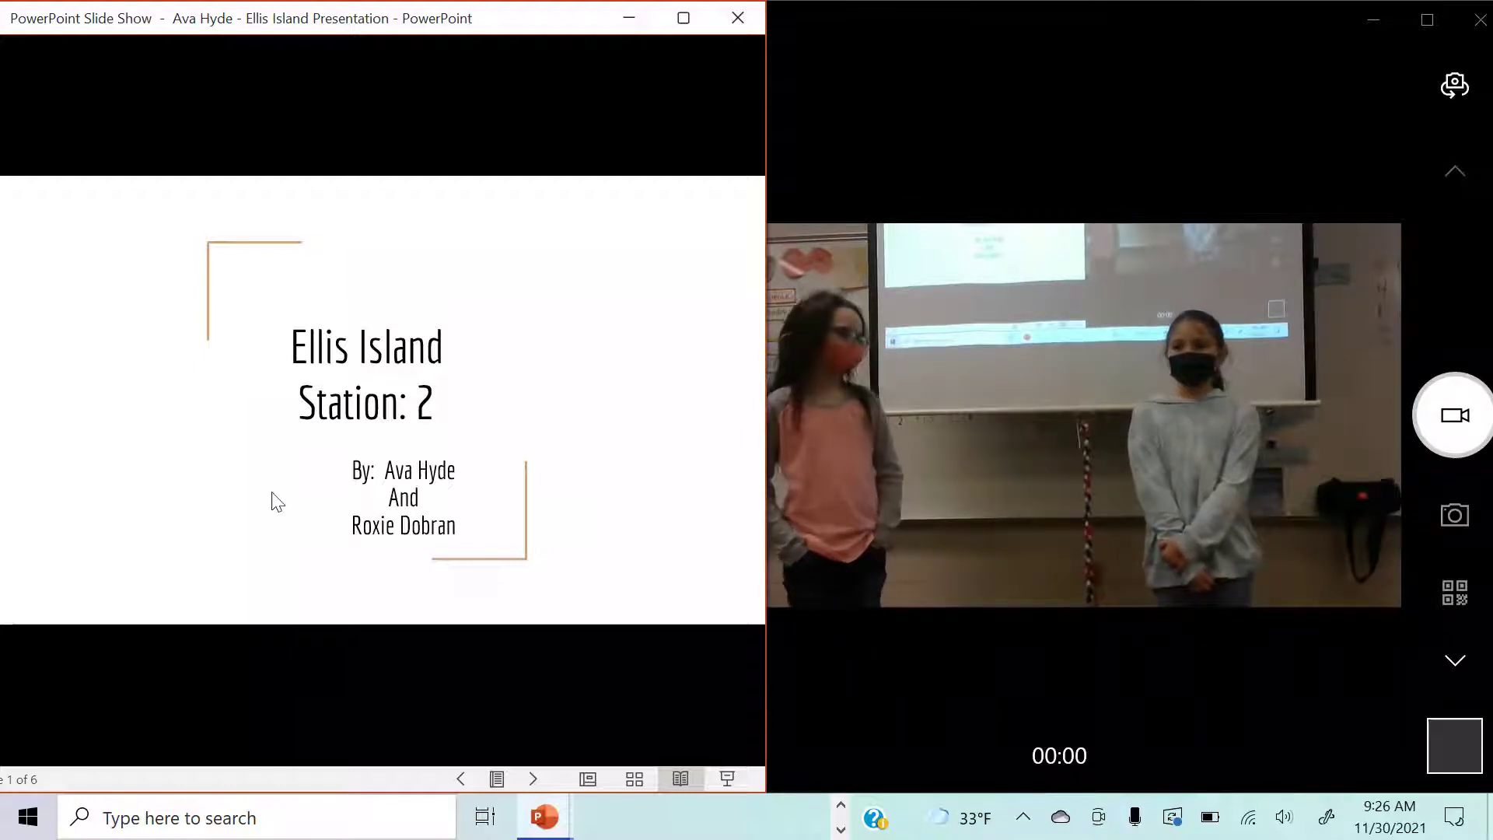
left_click(569, 400)
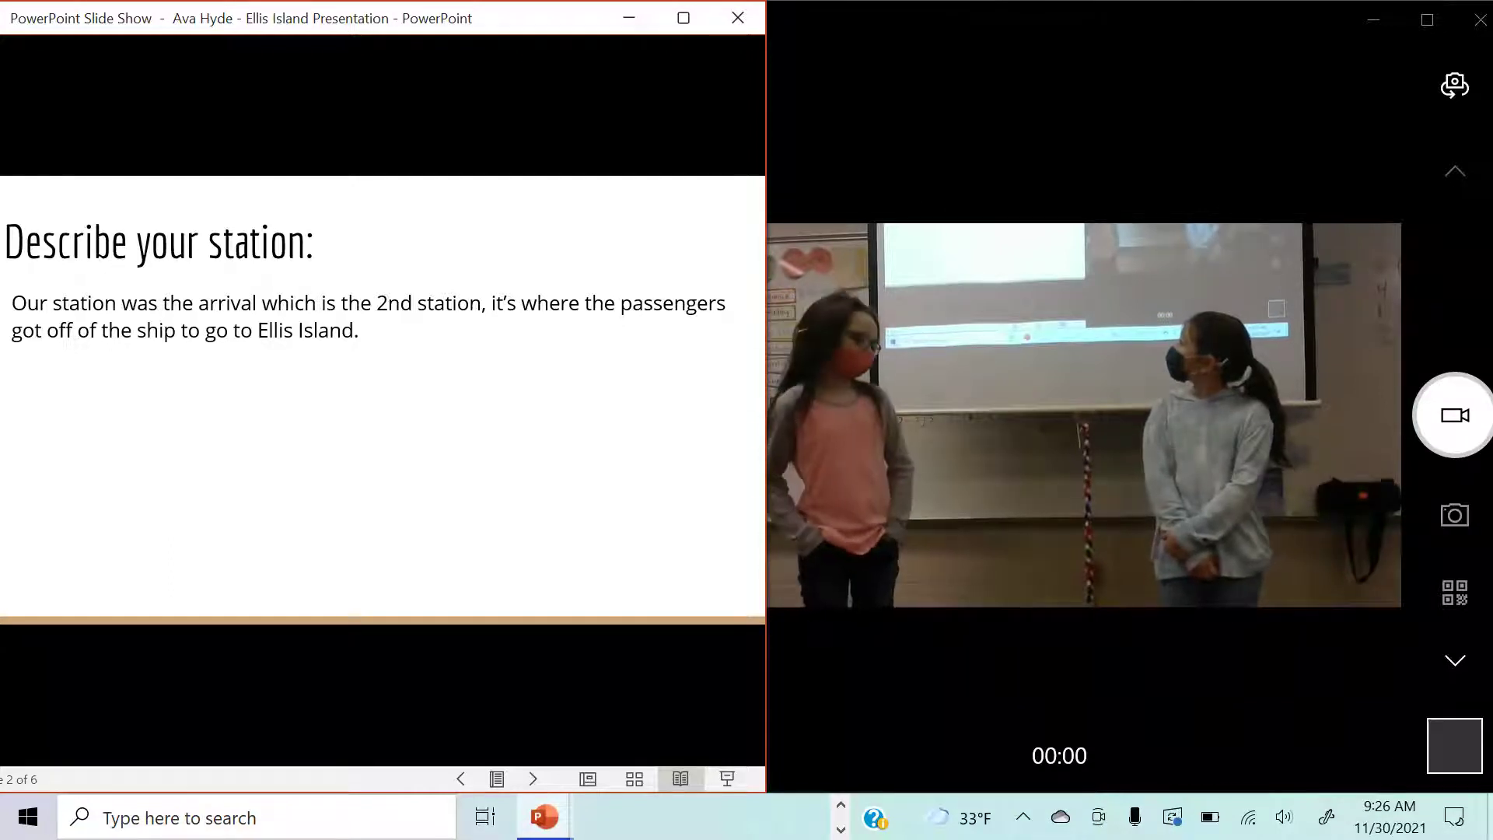
left_click(424, 468)
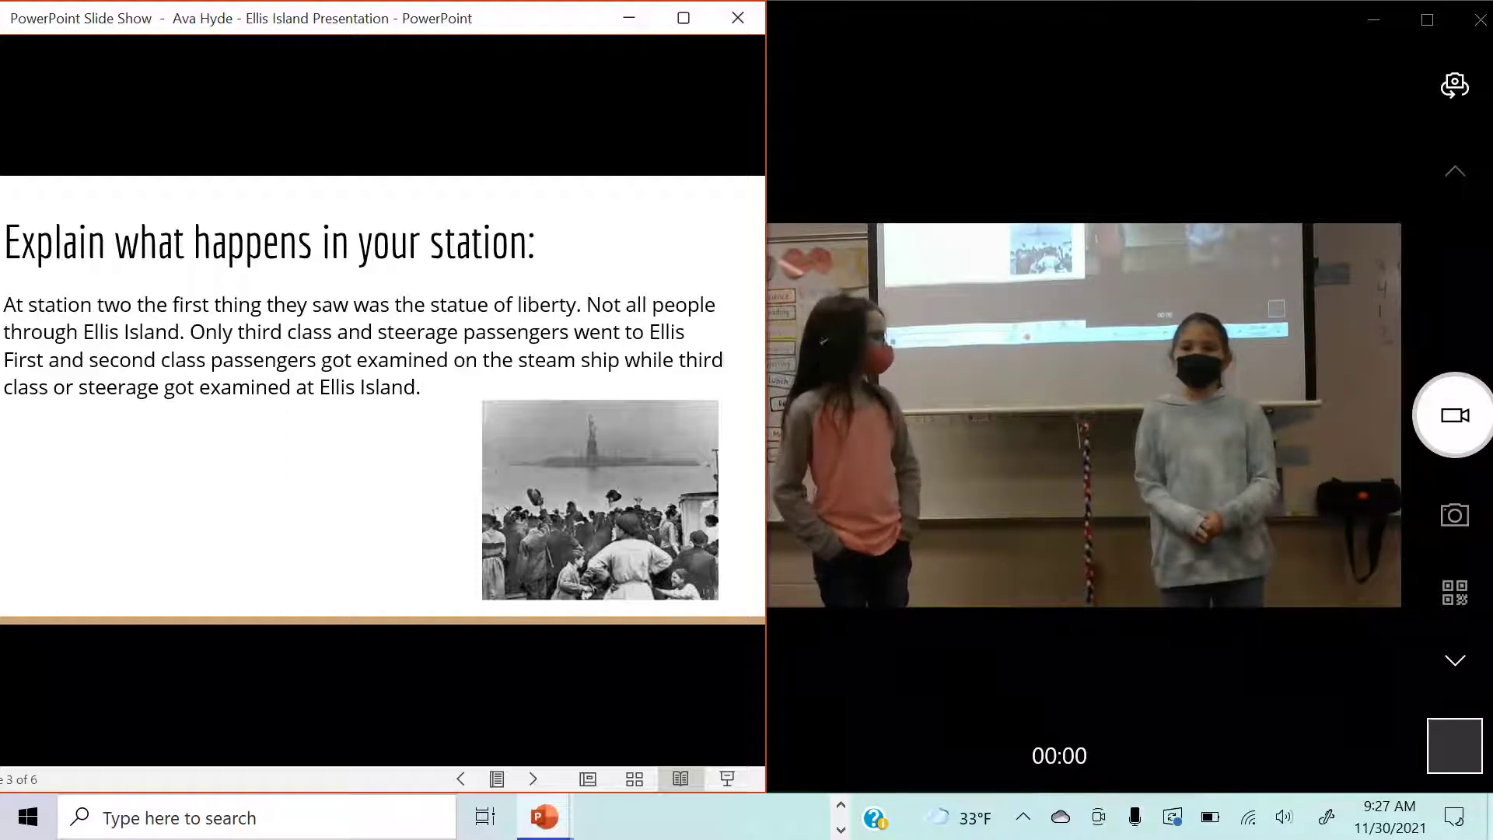
Advance the Ellis Island show to slide 4 of 6, the book information slide.
left_click(351, 483)
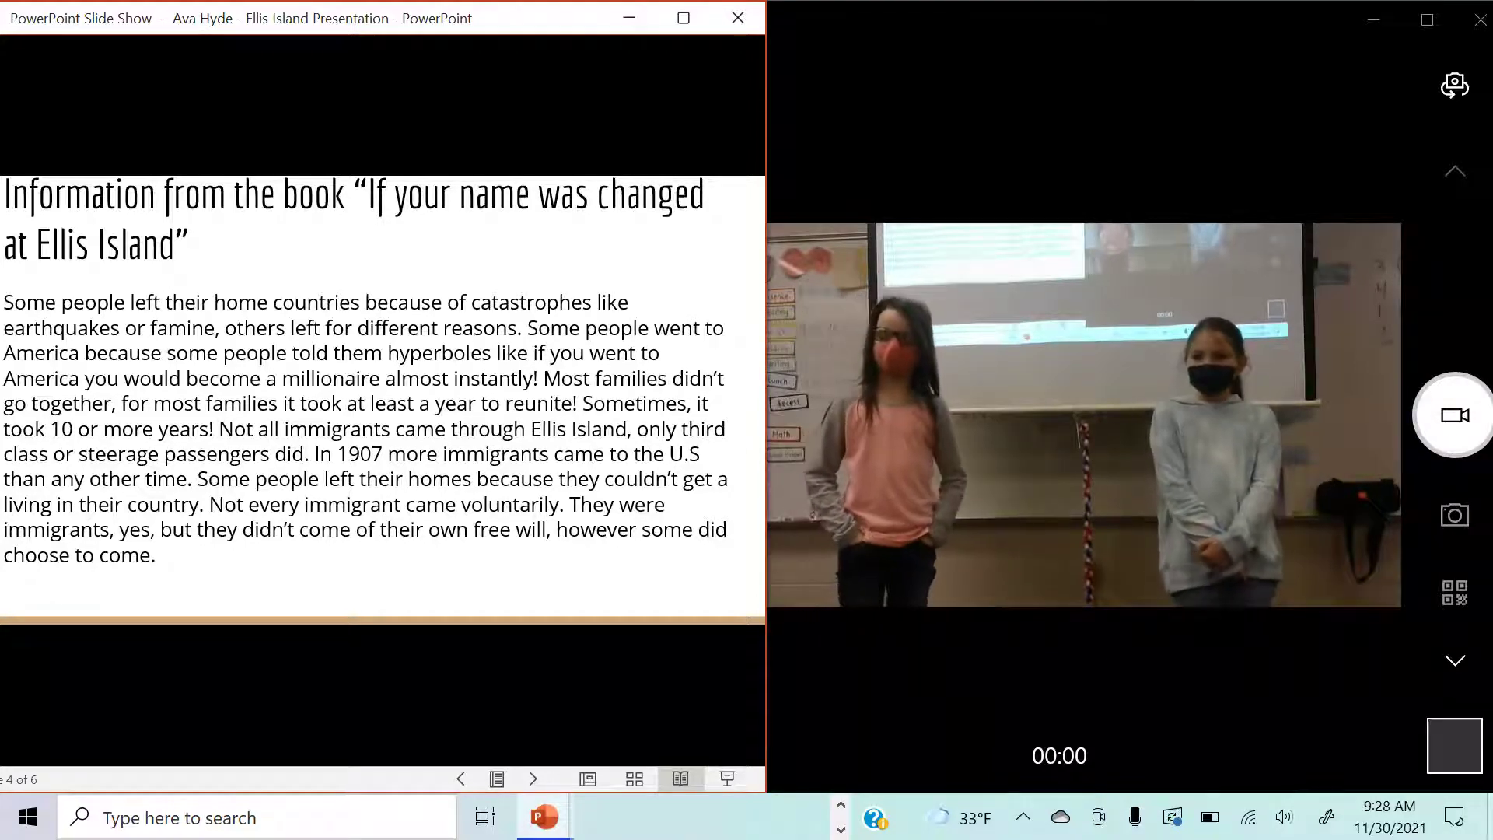
Advance to slide 5 of 6, Other information about passengers and Annie.
key("Right")
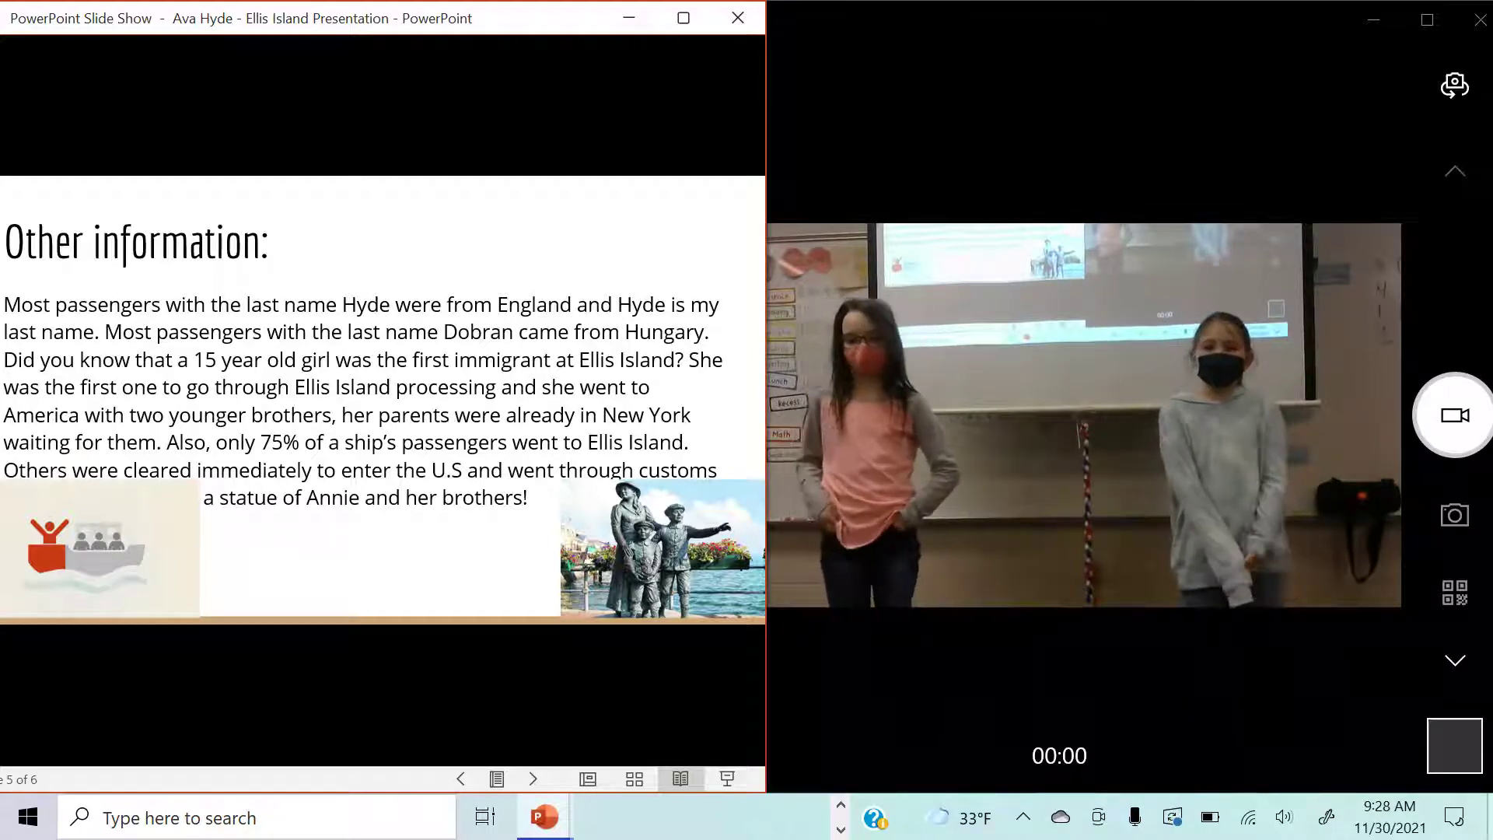
Advance to the Bibliography slide, maximize the Slide Show window, and restore Screenbits.
left_click(333, 565)
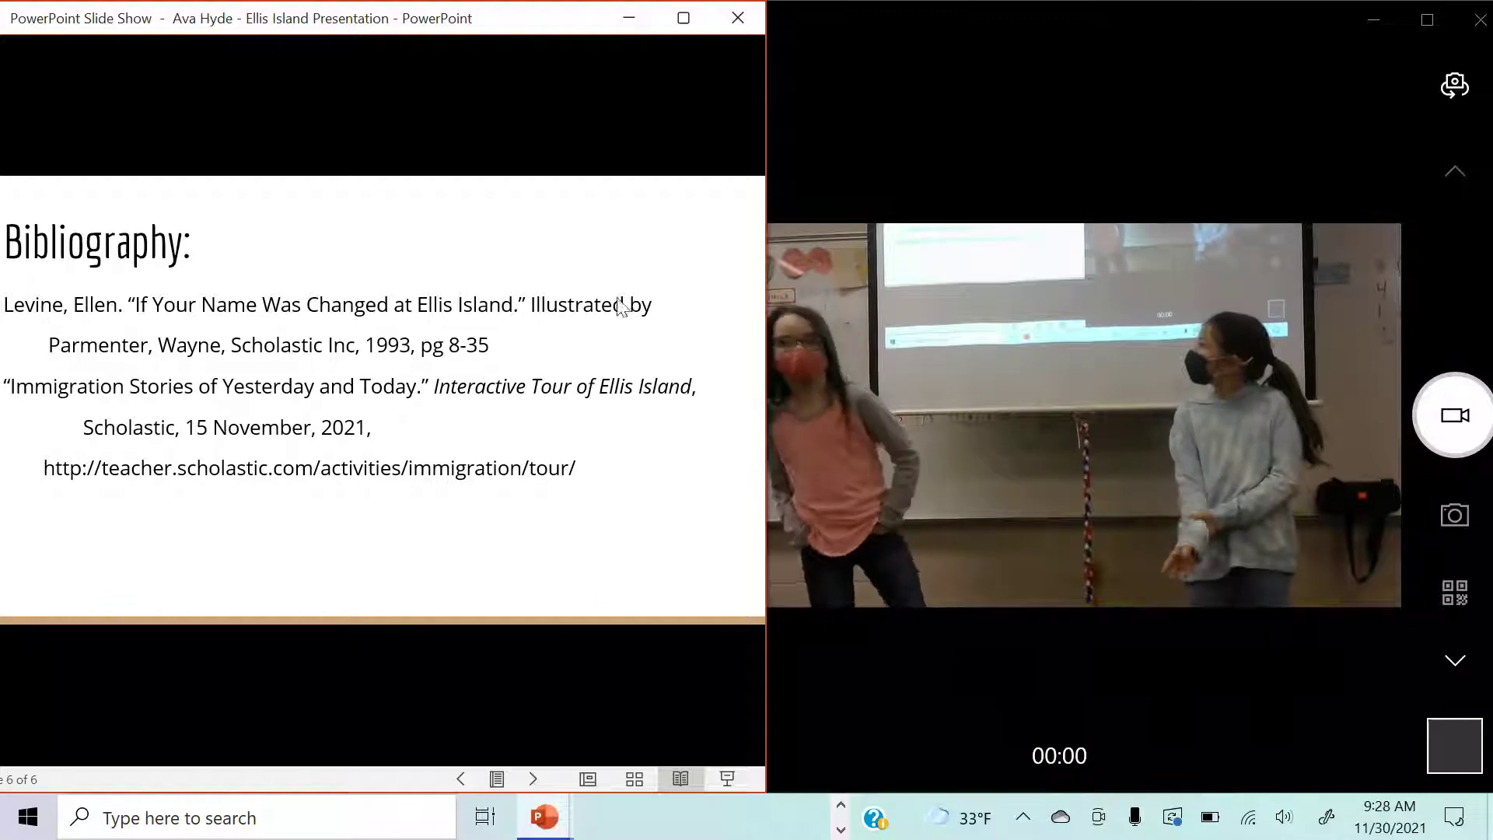
left_click(683, 26)
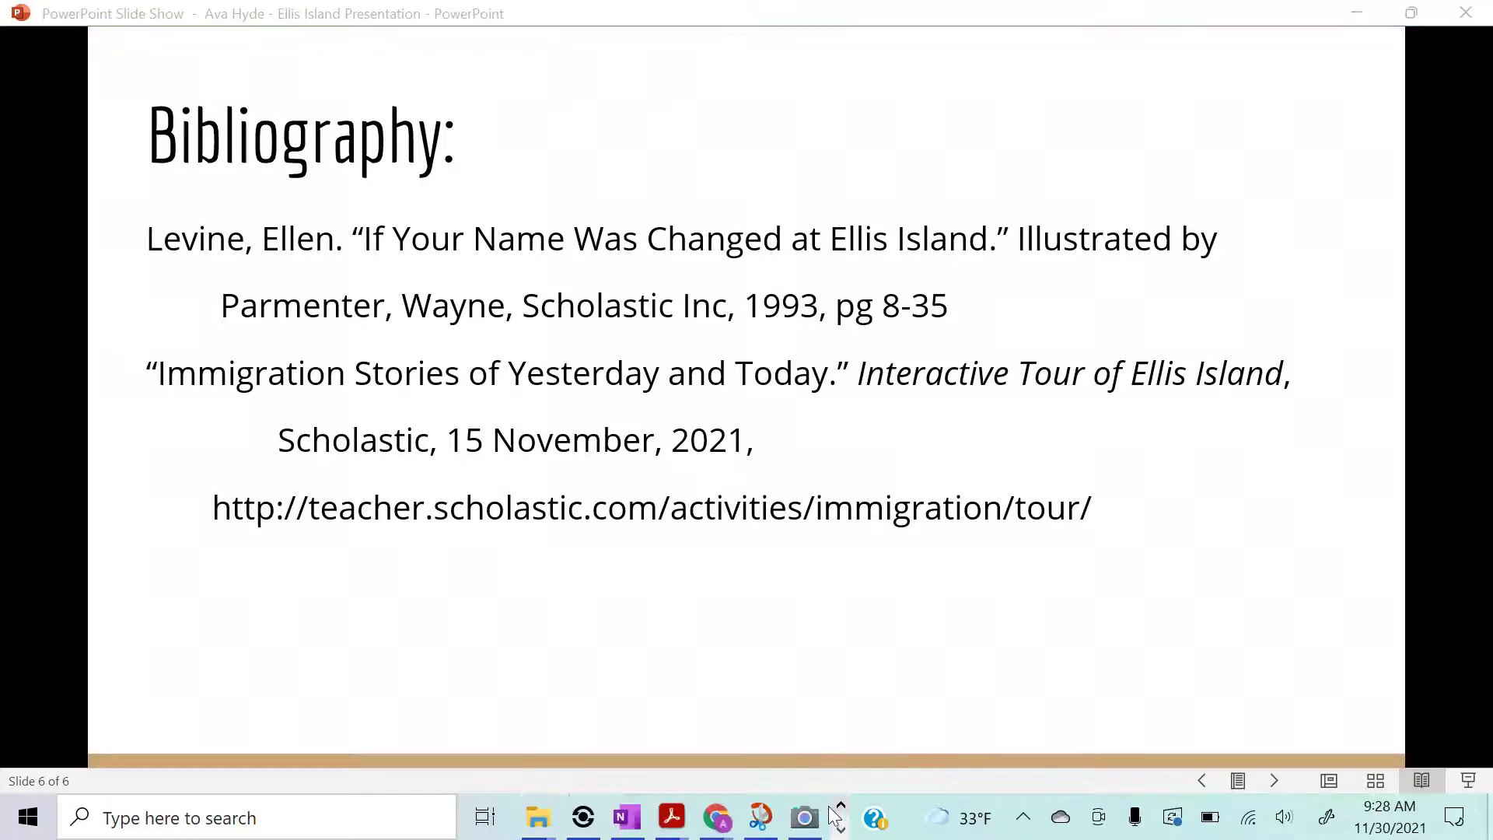
left_click(583, 819)
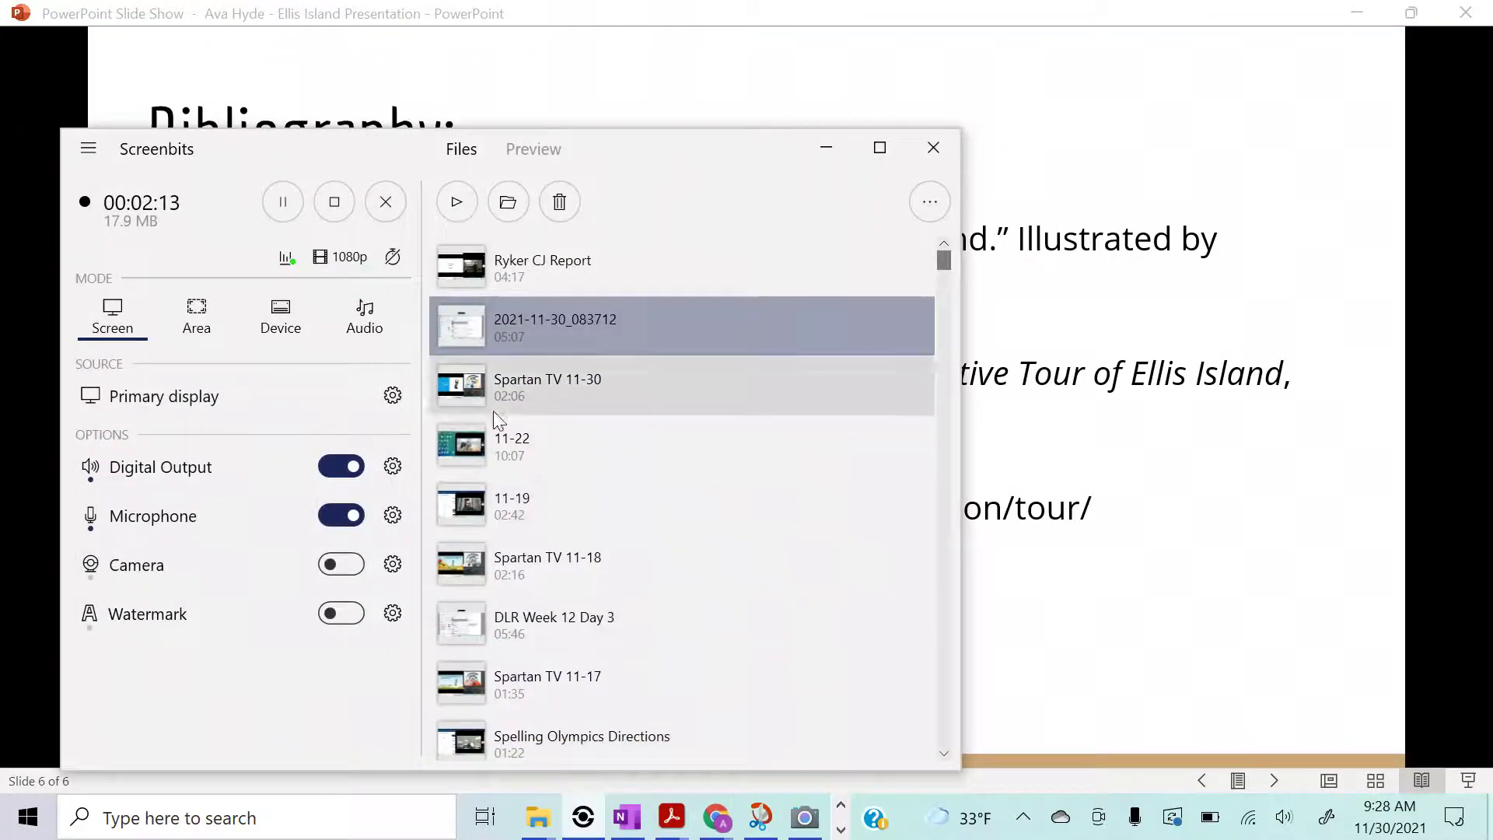